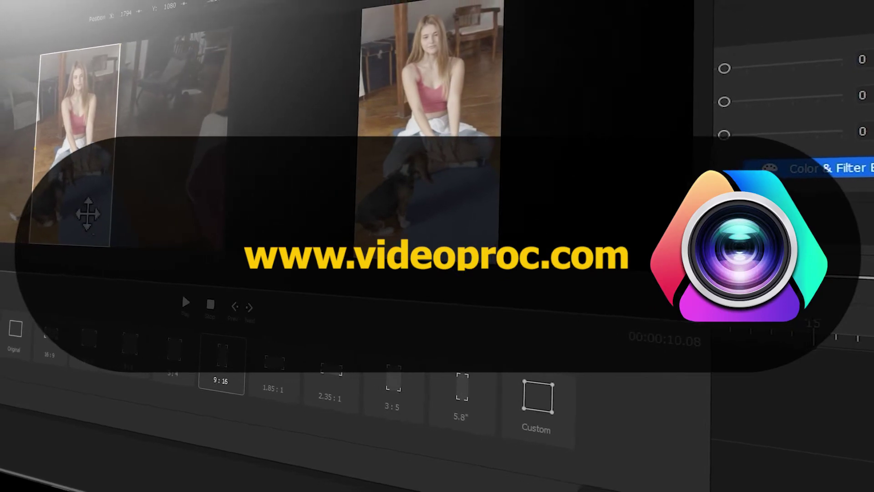
# - Play the preview and detach the timeline clip's audio from its right-click menu
pyautogui.click(185, 301)
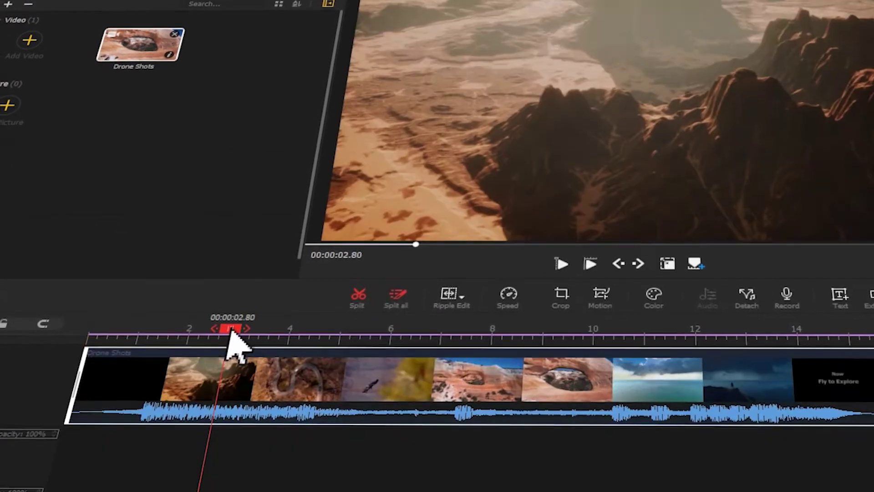
pyautogui.rightClick(226, 339)
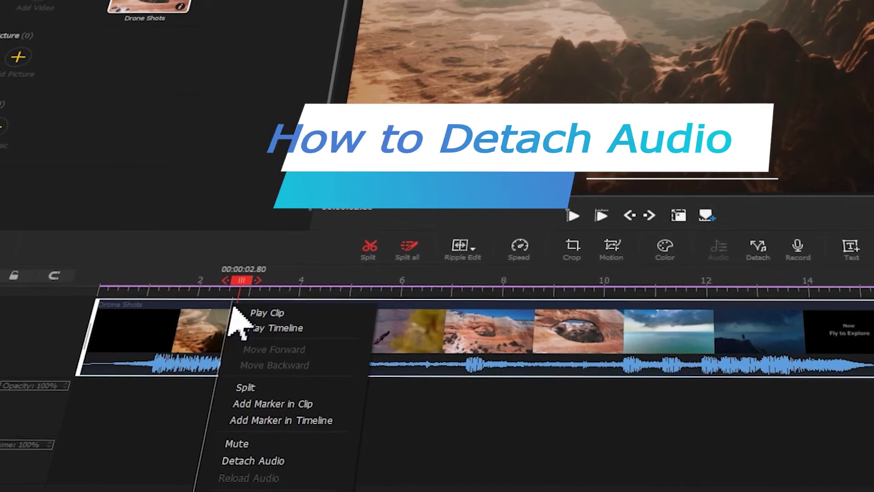
pyautogui.click(239, 424)
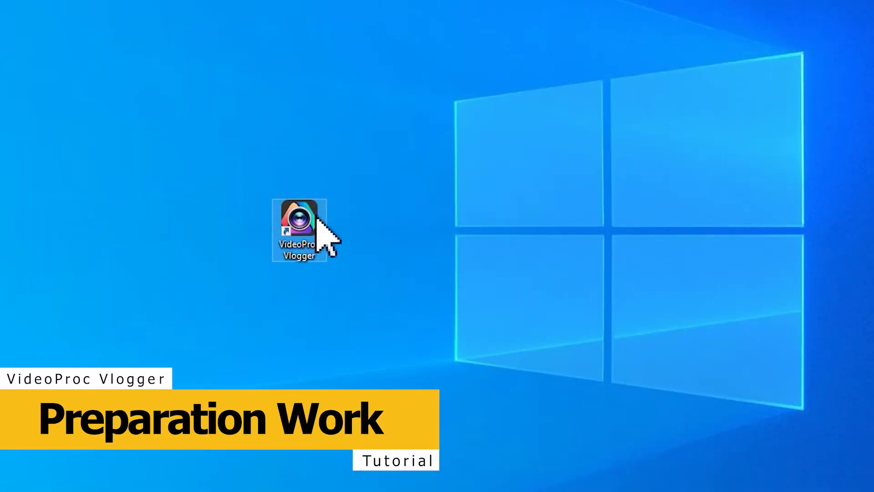
# - Create the 'detach audio' project, import Drone Shots, and place it on the video track
pyautogui.doubleClick(300, 225)
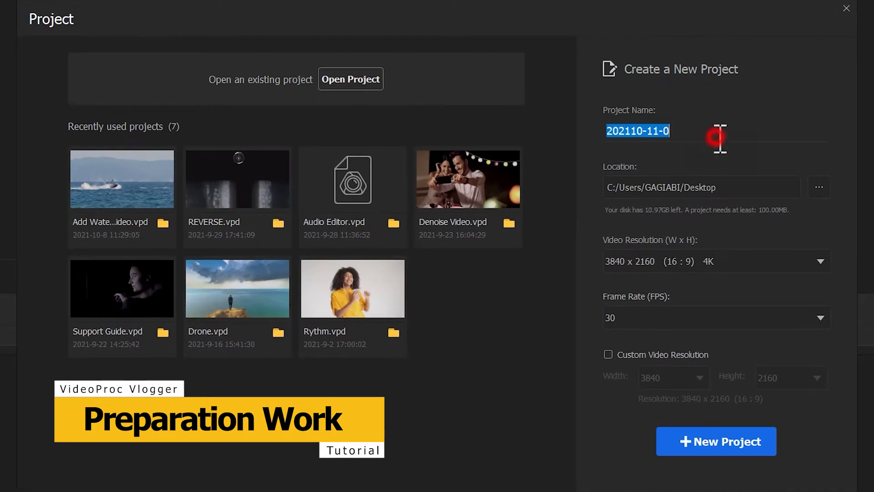
pyautogui.click(738, 443)
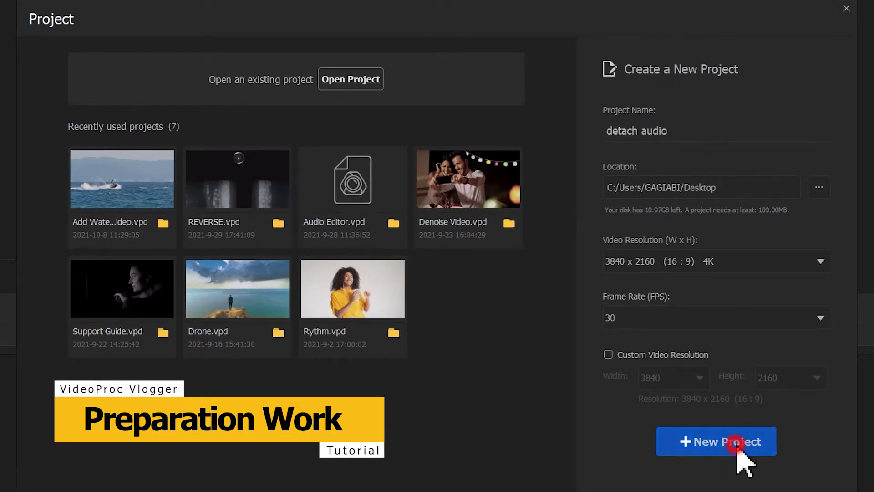
pyautogui.click(369, 93)
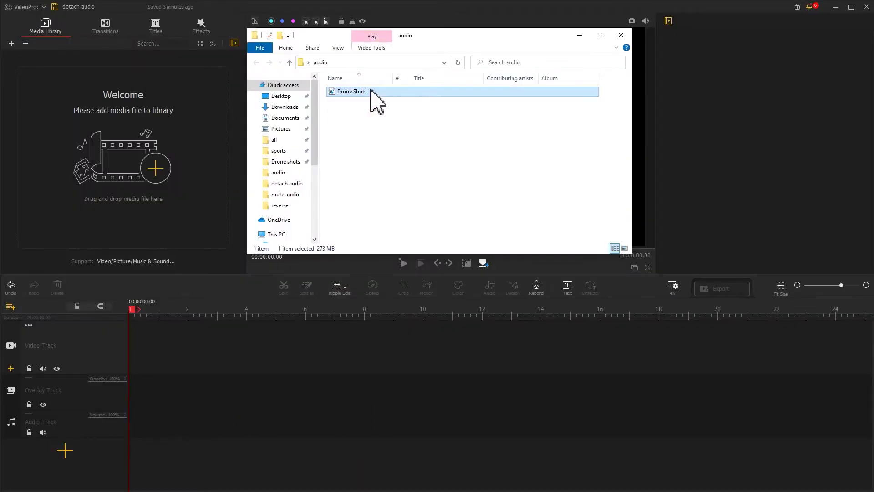
pyautogui.moveTo(369, 91); pyautogui.dragTo(192, 118)
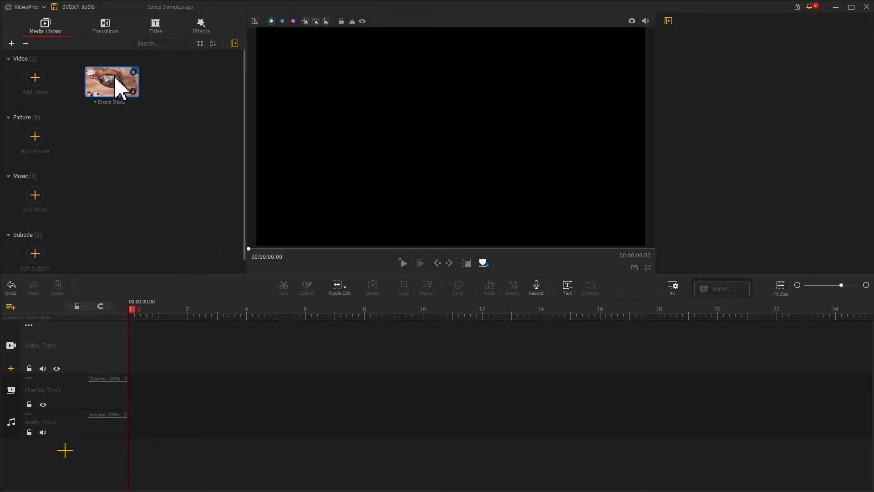
pyautogui.moveTo(118, 86); pyautogui.dragTo(169, 365)
pyautogui.click(213, 311)
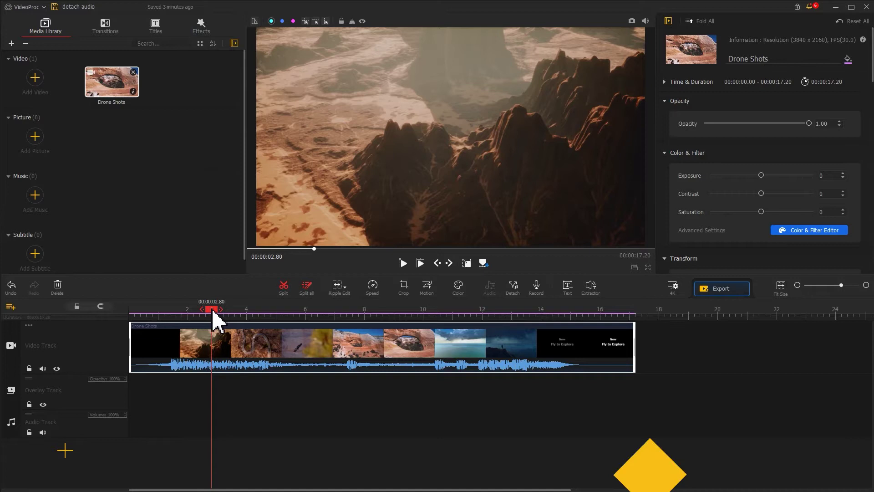
pyautogui.rightClick(210, 327)
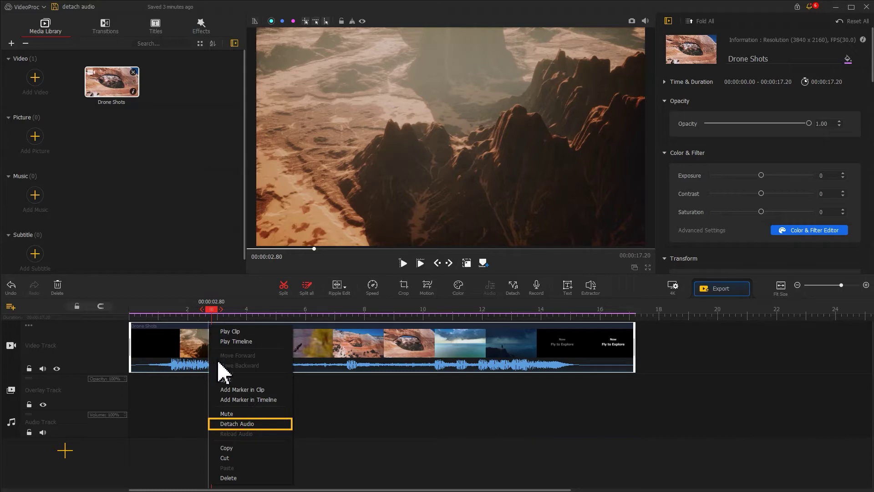
pyautogui.click(225, 423)
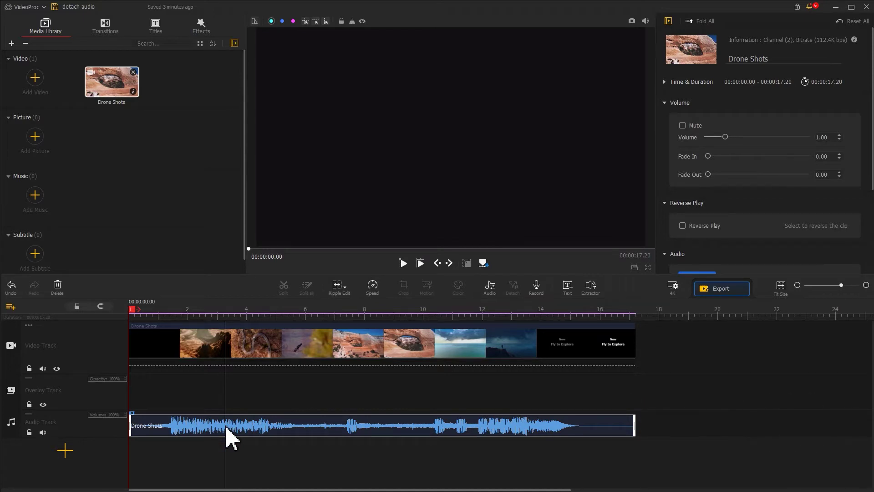
pyautogui.moveTo(226, 427)
pyautogui.mouseDown()
pyautogui.moveTo(239, 366)
pyautogui.moveTo(361, 400)
pyautogui.moveTo(240, 382)
pyautogui.moveTo(390, 406)
pyautogui.moveTo(188, 392)
pyautogui.mouseUp()
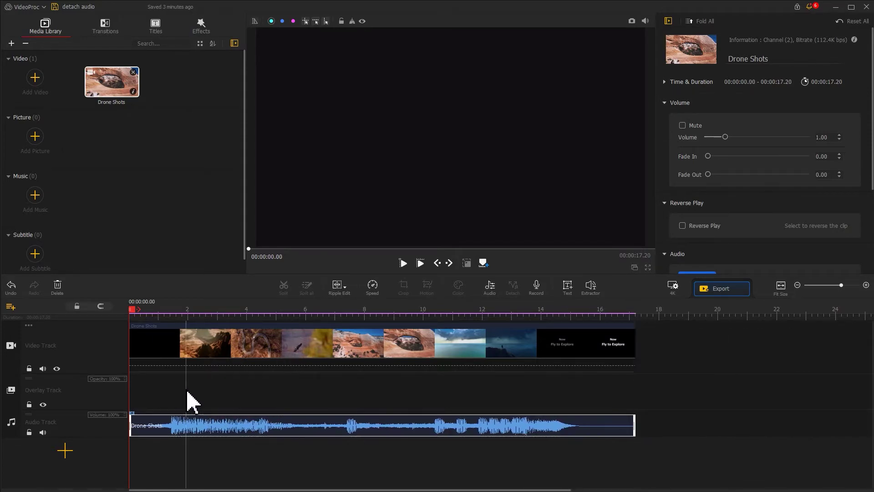
pyautogui.hotkey('ctrl', 'z')
pyautogui.click(203, 356)
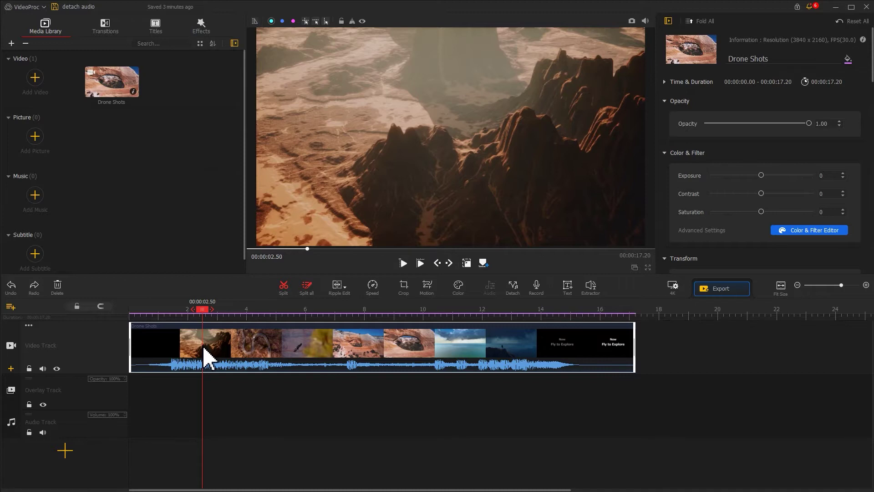
# - Detach the Drone Shots soundtrack onto the audio track with the toolbar Detach button
pyautogui.click(519, 295)
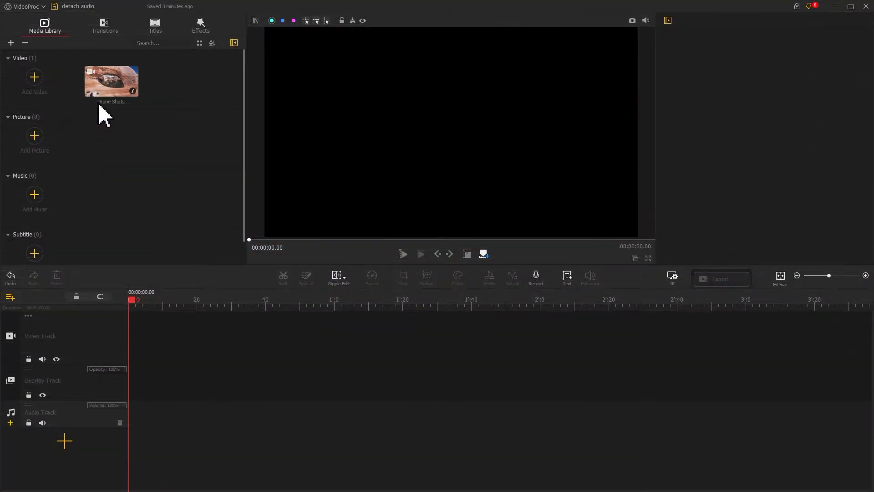
# - Drag Drone Shots from the Media Library down onto the timeline's audio track area
pyautogui.moveTo(104, 88); pyautogui.dragTo(115, 443)
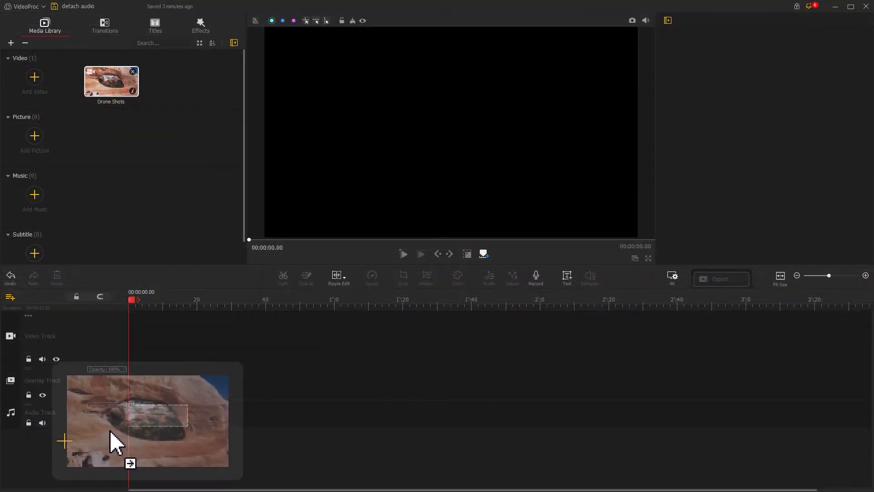
pyautogui.moveTo(111, 432); pyautogui.dragTo(111, 432)
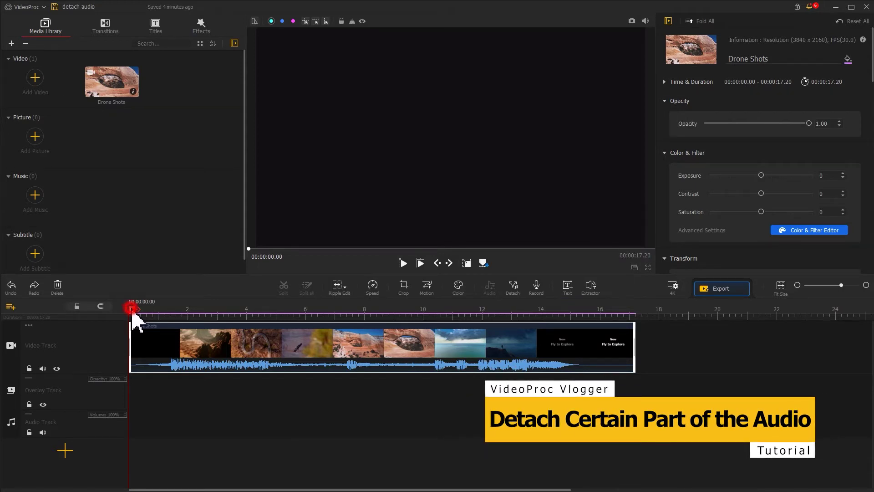
# - Split Drone Shots at 00:00:03.46 and 00:00:09.53 into three pieces
pyautogui.moveTo(135, 318); pyautogui.dragTo(236, 319)
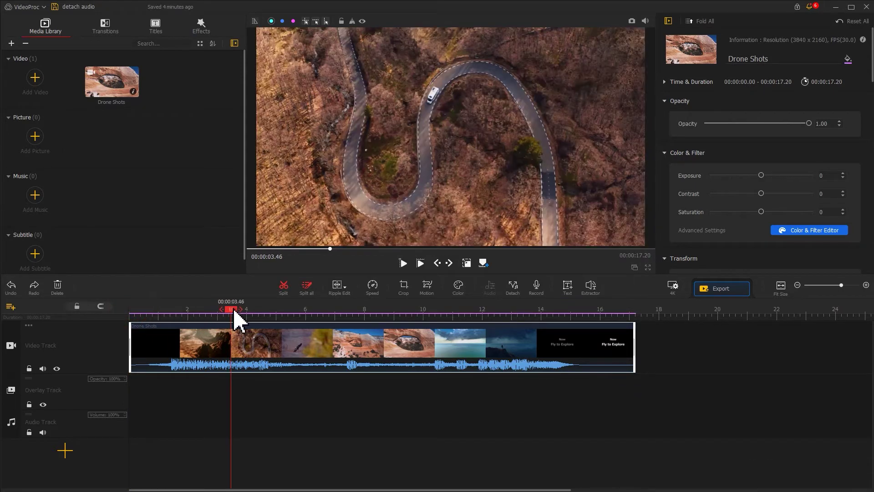
pyautogui.click(283, 287)
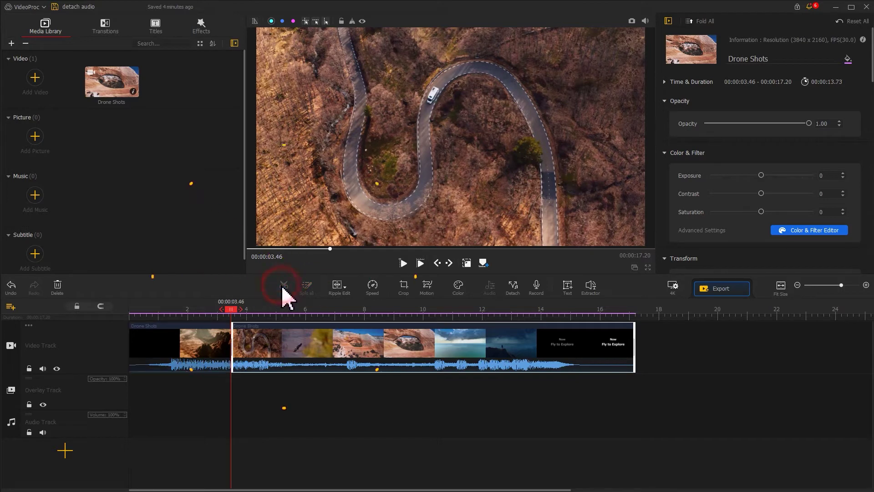
pyautogui.moveTo(232, 314); pyautogui.dragTo(335, 312)
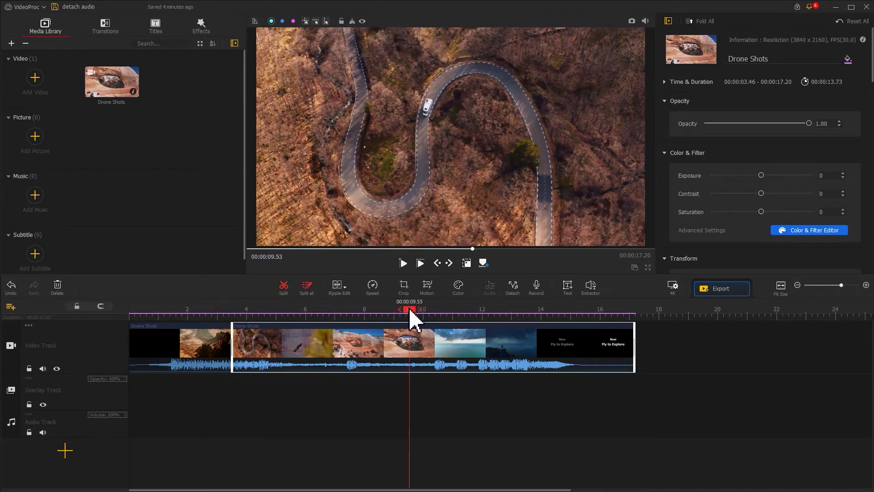
pyautogui.click(285, 295)
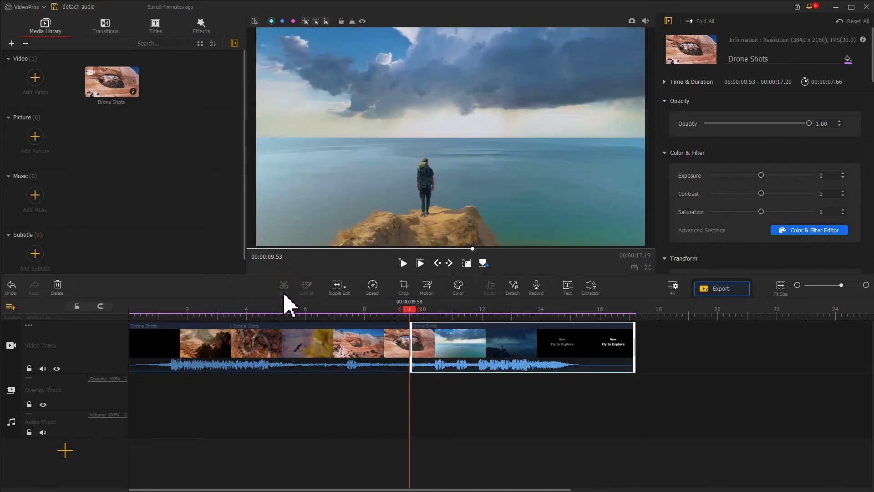
# - Detach the middle piece's audio via its context menu, then again with the toolbar Detach
pyautogui.click(332, 333)
pyautogui.rightClick(330, 328)
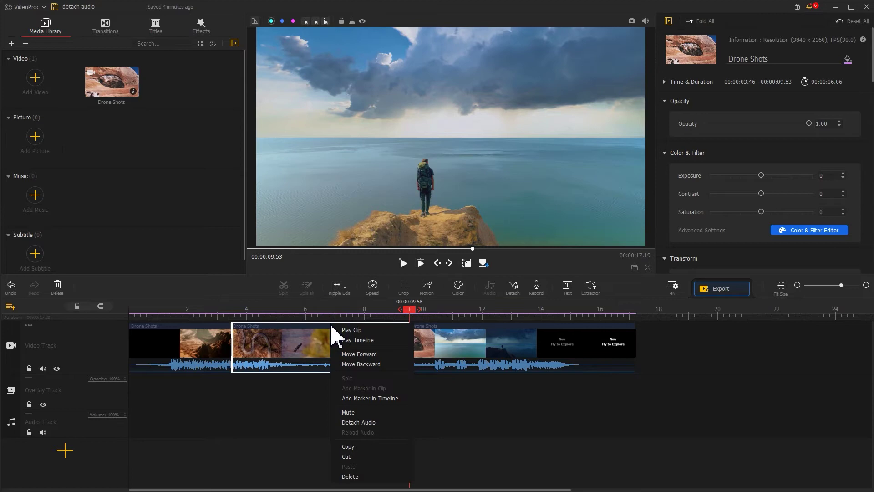
pyautogui.click(362, 422)
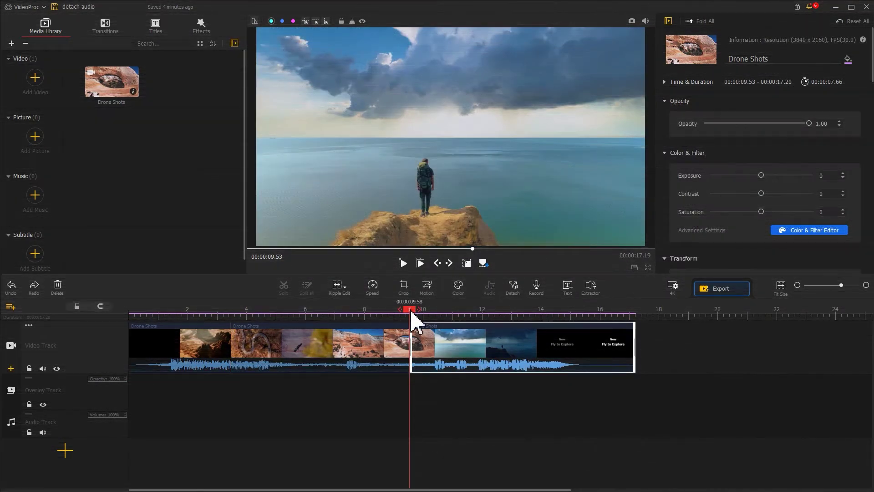
pyautogui.click(317, 338)
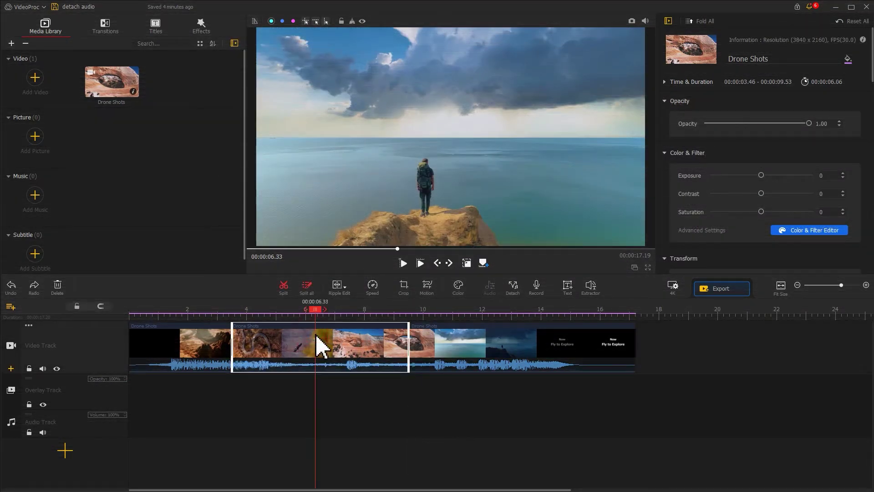
pyautogui.click(516, 288)
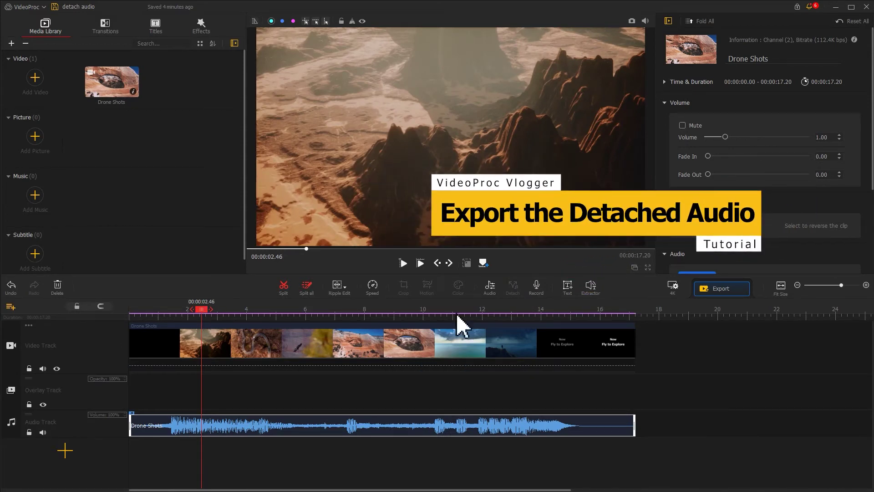
# - Open Export settings, showing file name 'detach audio', Desktop destination and MP4 format
pyautogui.click(726, 291)
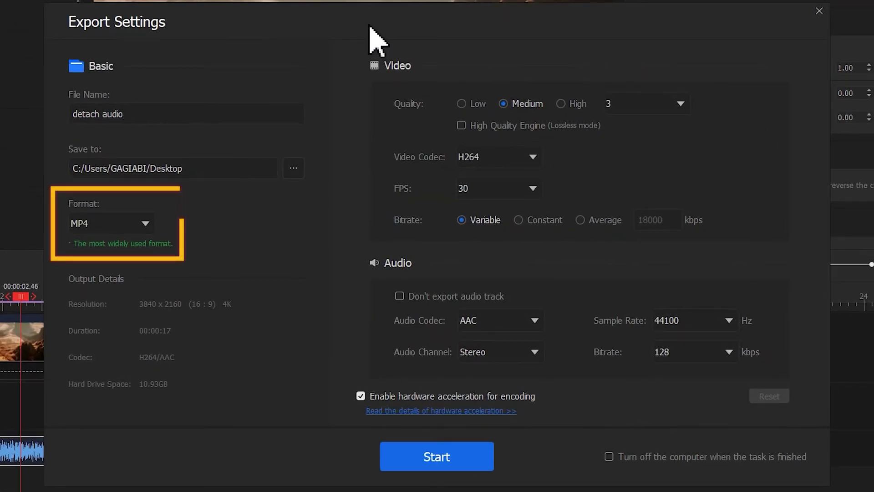
# - Change the export format from MP4 to MP3 and start the export
pyautogui.click(151, 224)
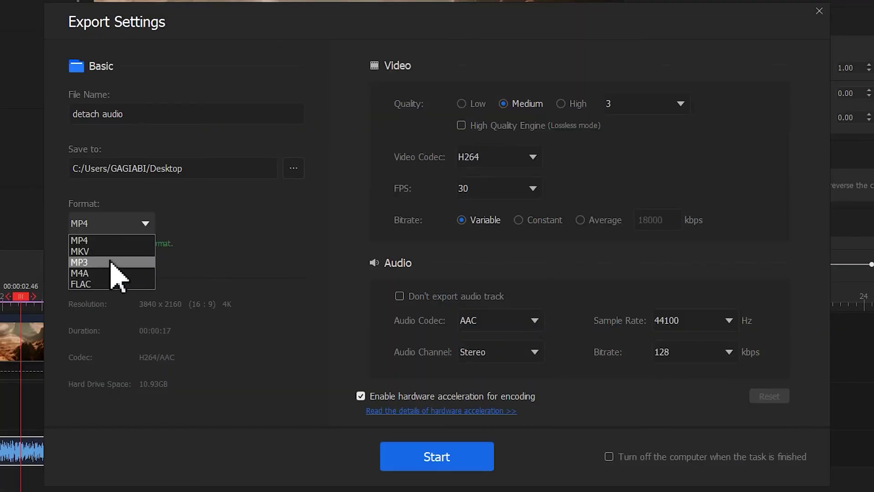
pyautogui.click(111, 262)
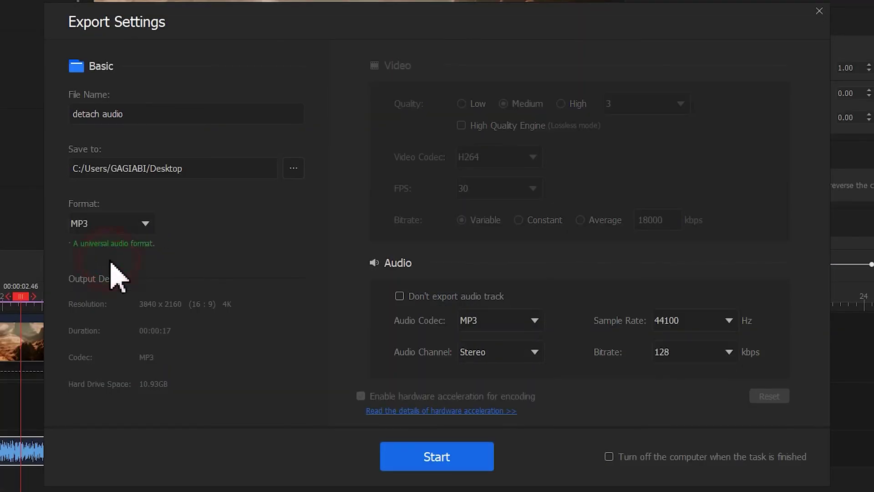
pyautogui.click(384, 455)
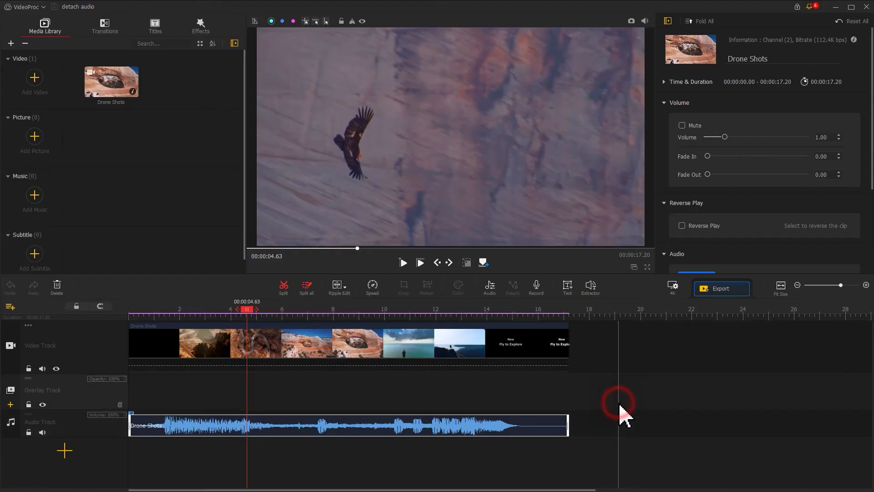